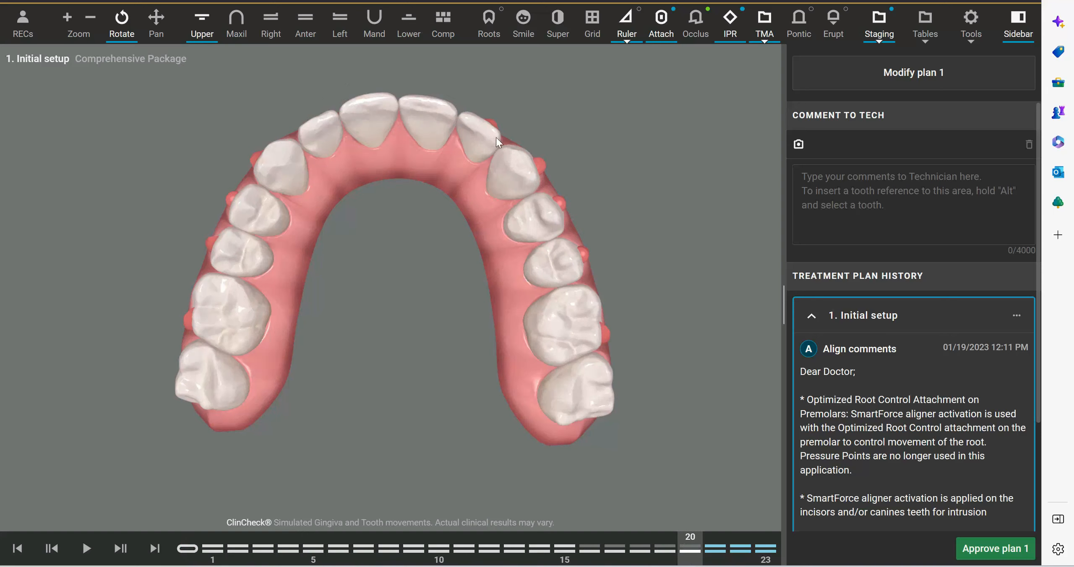
- Compare the upper arch with its initial position using superimposition, and run the lower arch from the initial stage to stage 20
click(558, 21)
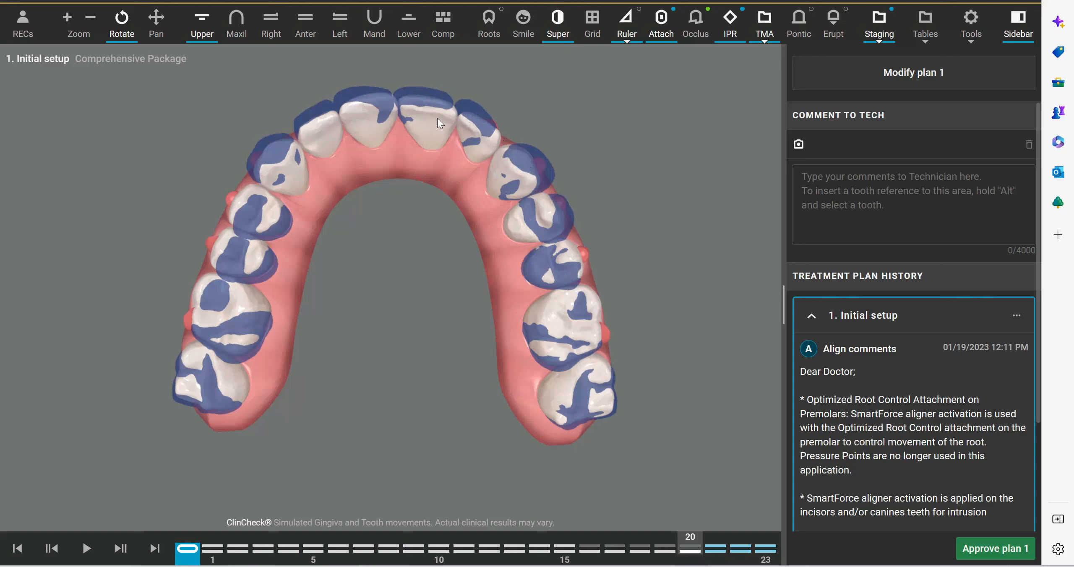
click(558, 21)
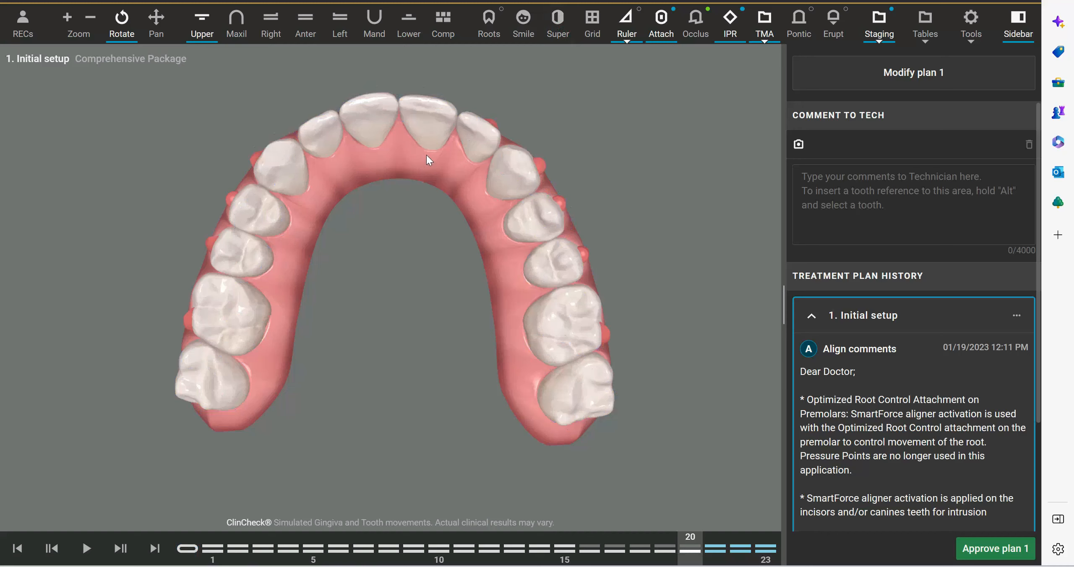
click(373, 22)
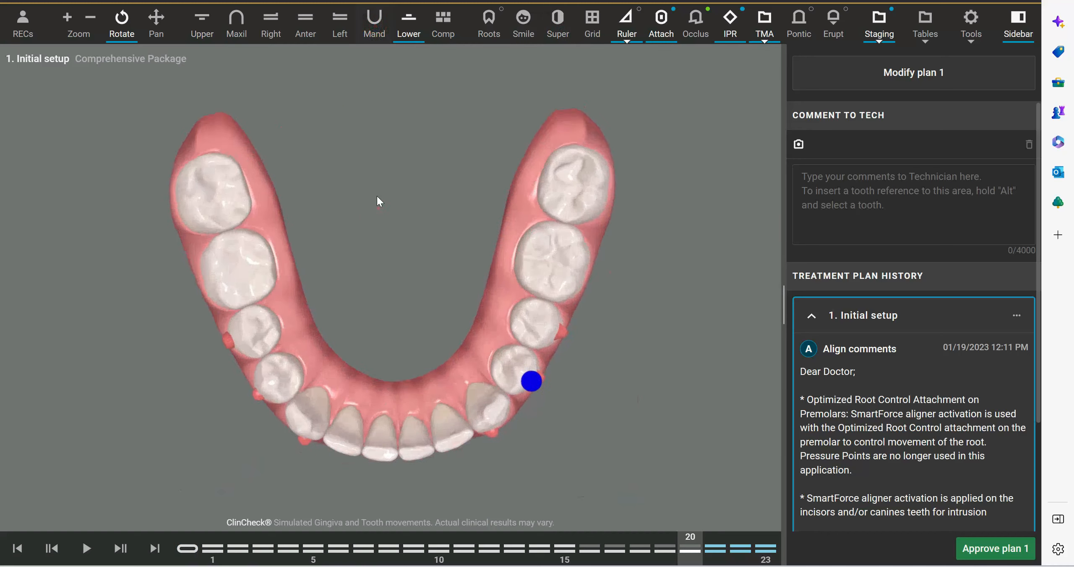
click(189, 549)
drag(190, 549, 690, 548)
- Show the occlusal contacts and examine them in the anterior and upper occlusal views
click(305, 25)
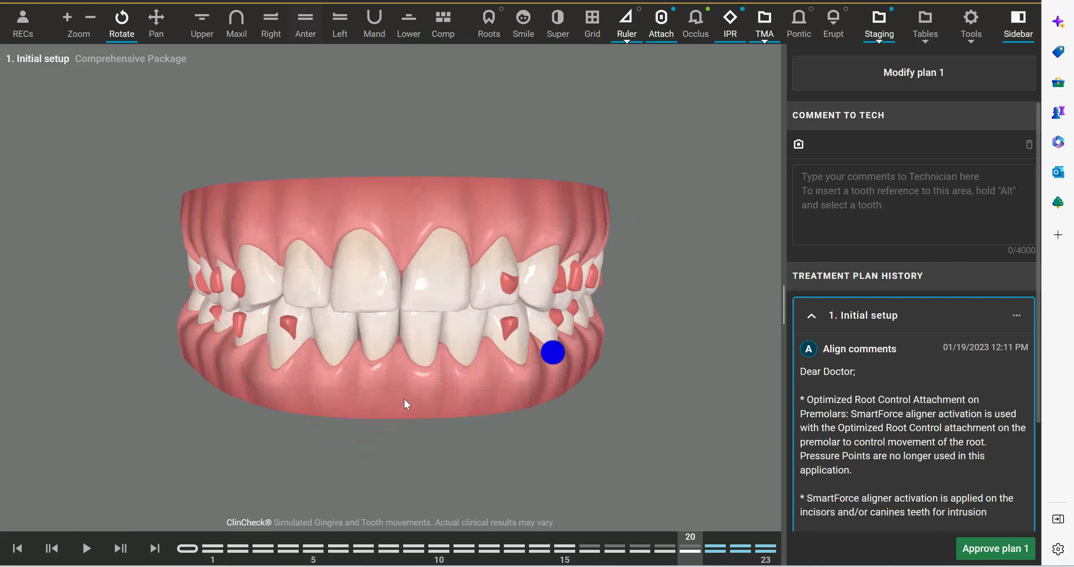
drag(404, 399, 396, 192)
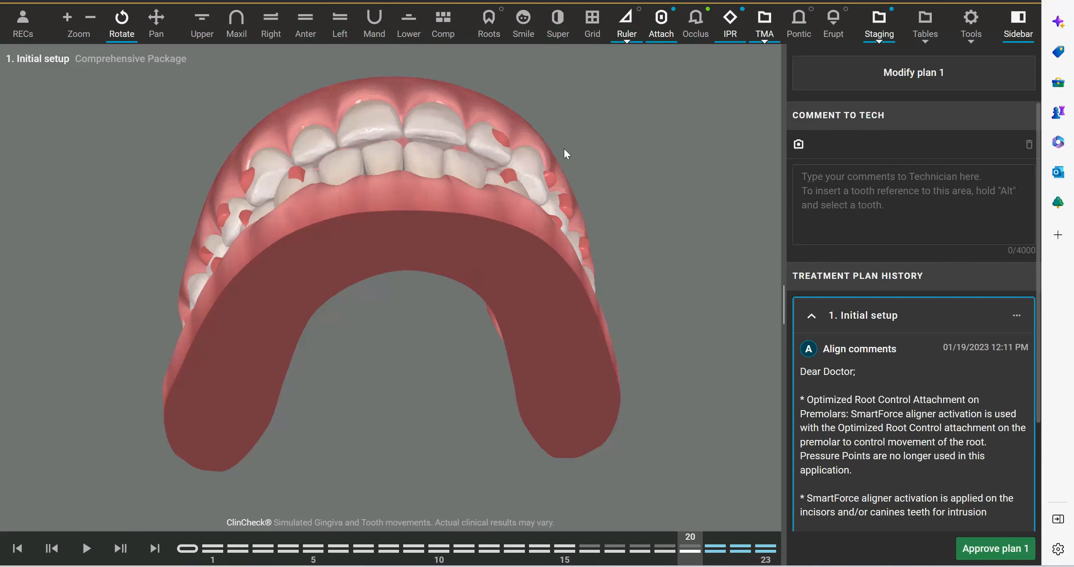
click(695, 25)
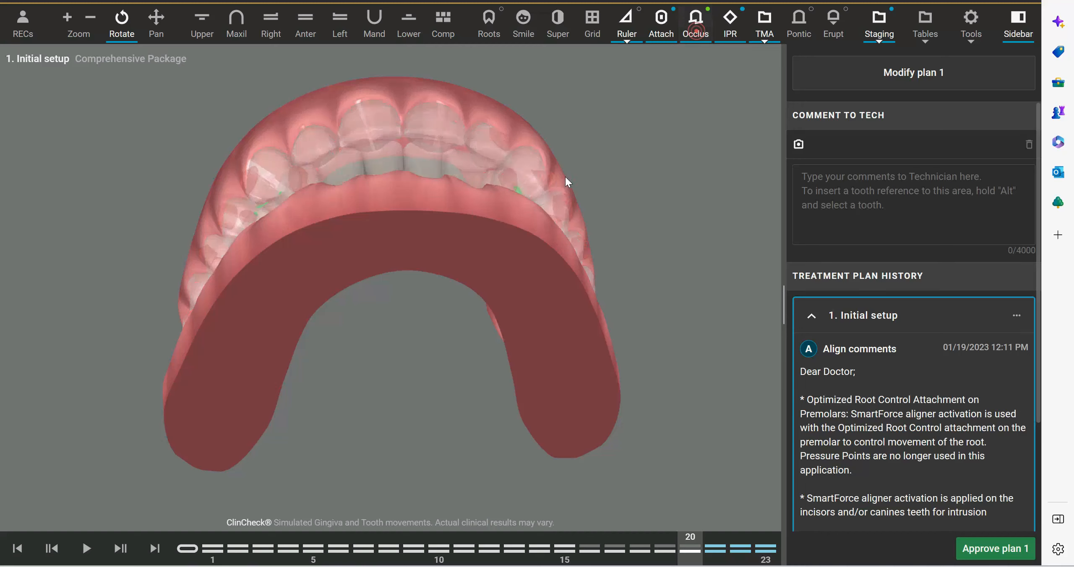
click(237, 25)
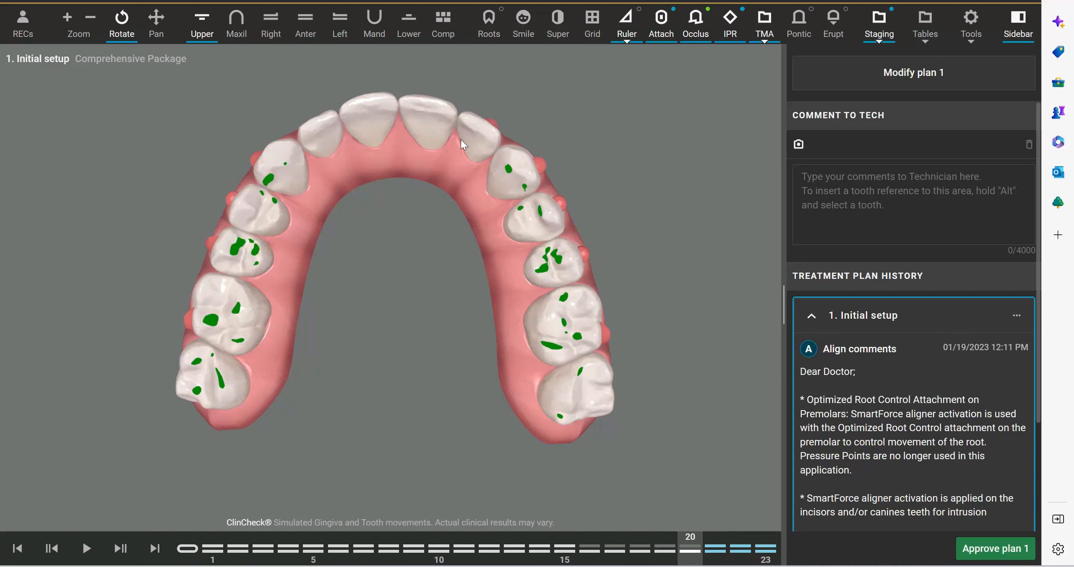
click(318, 38)
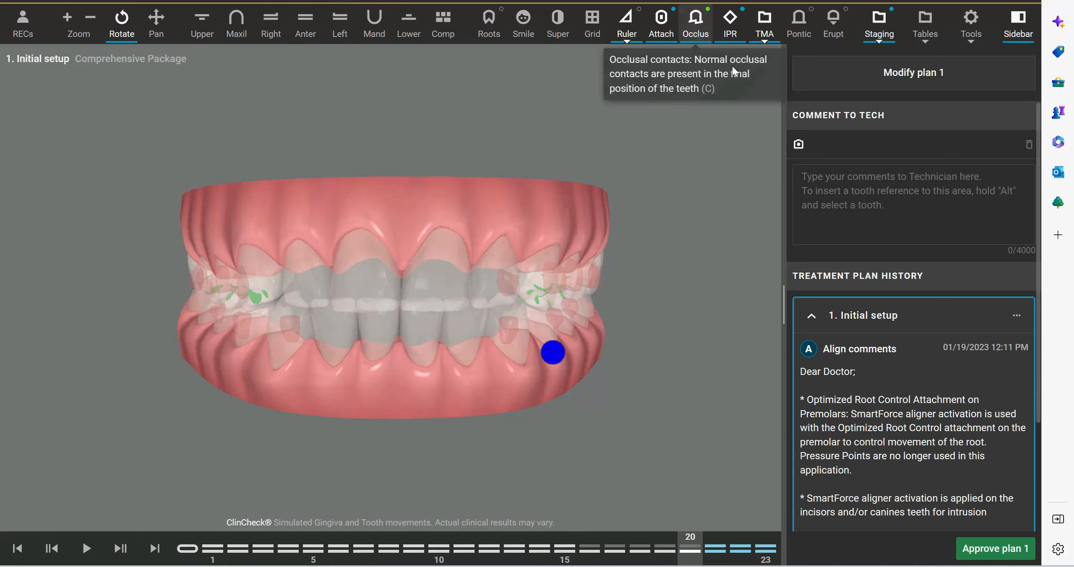
- Open plan 1 for modification and hide the occlusal contacts, with the patient's right side in view
click(882, 71)
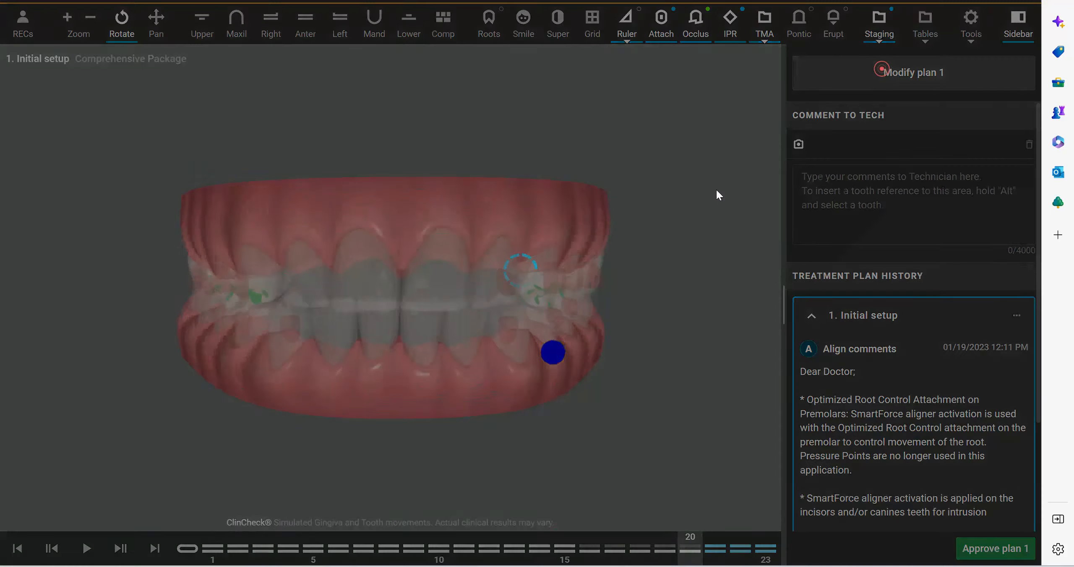
click(699, 30)
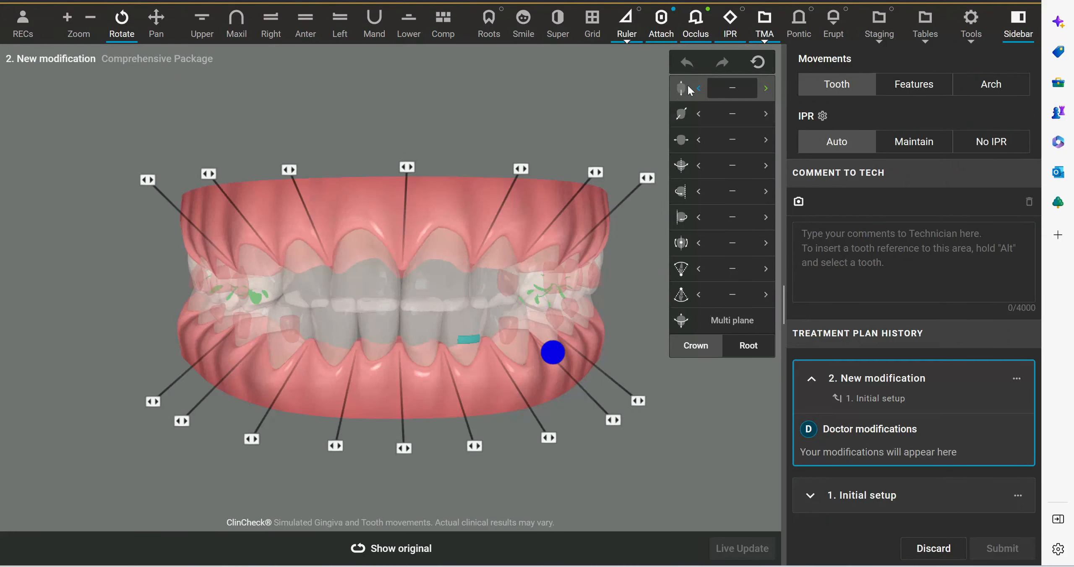
click(695, 21)
drag(414, 181, 456, 399)
click(237, 21)
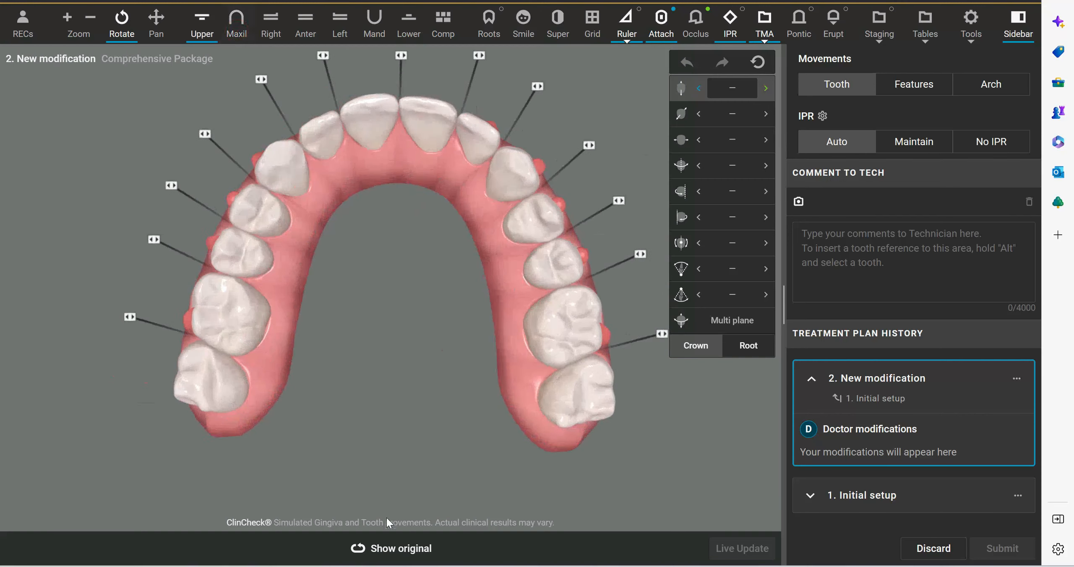
click(313, 29)
drag(344, 102, 302, 374)
drag(581, 329, 410, 386)
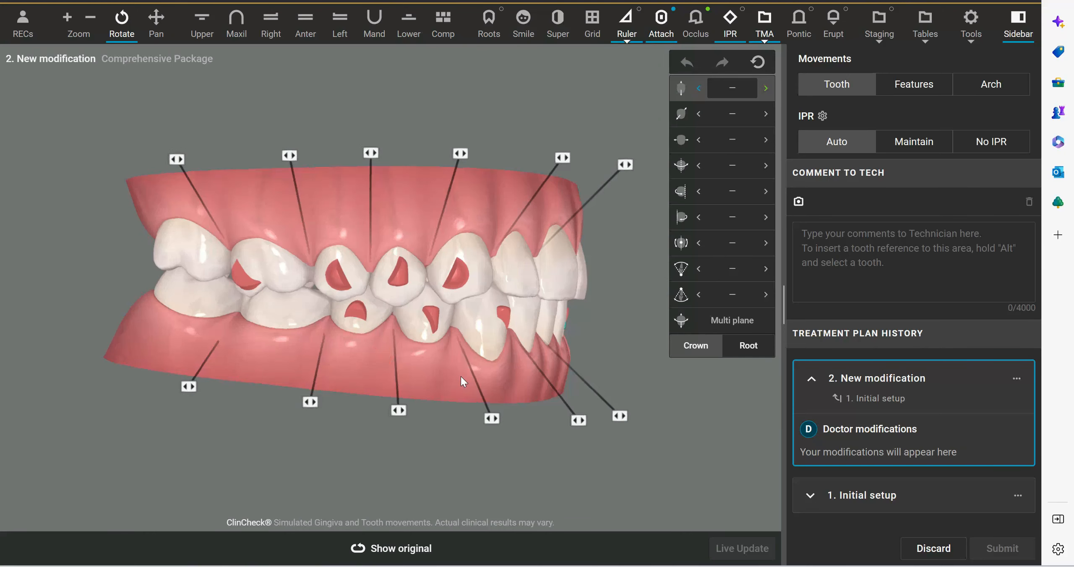
- Try marking the upper right second molar (tooth 2) as unmovable, compare it with the original setup, and undo the change
right_click(202, 254)
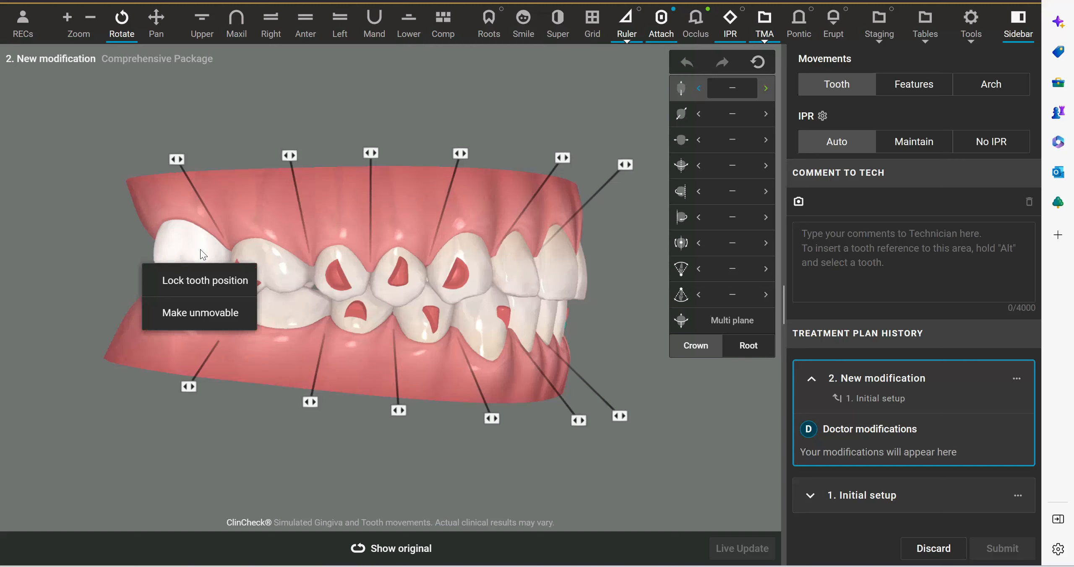
click(201, 313)
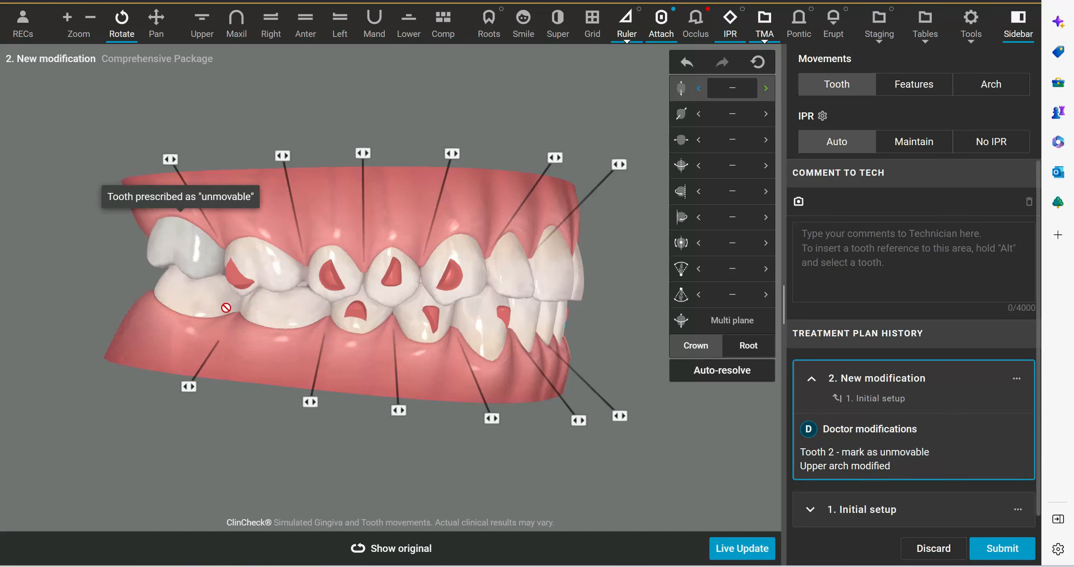
click(379, 549)
click(688, 62)
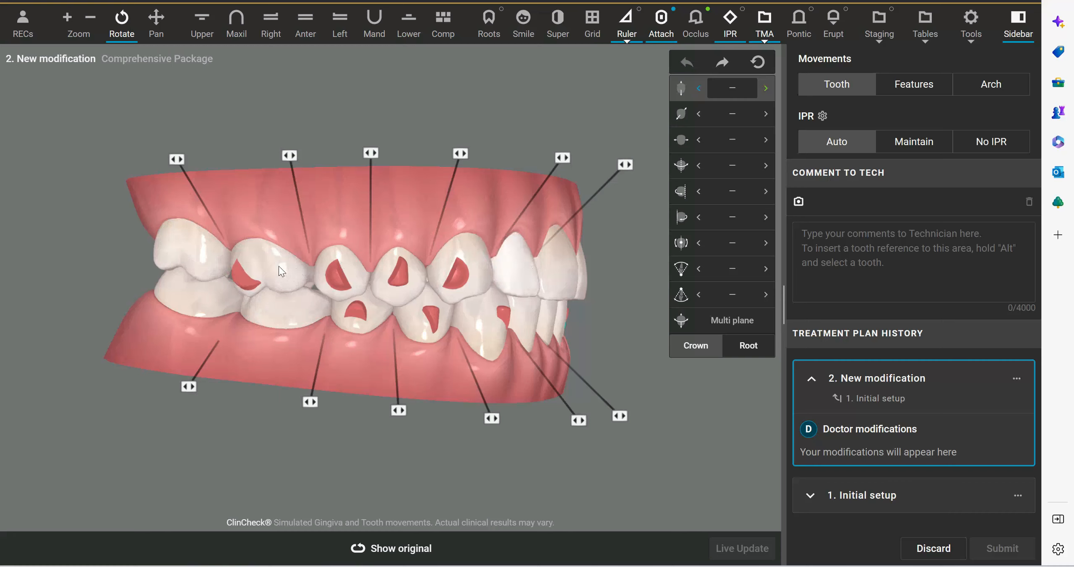
- Mark the right second molars, teeth 2 and 31, as unmovable
right_click(200, 256)
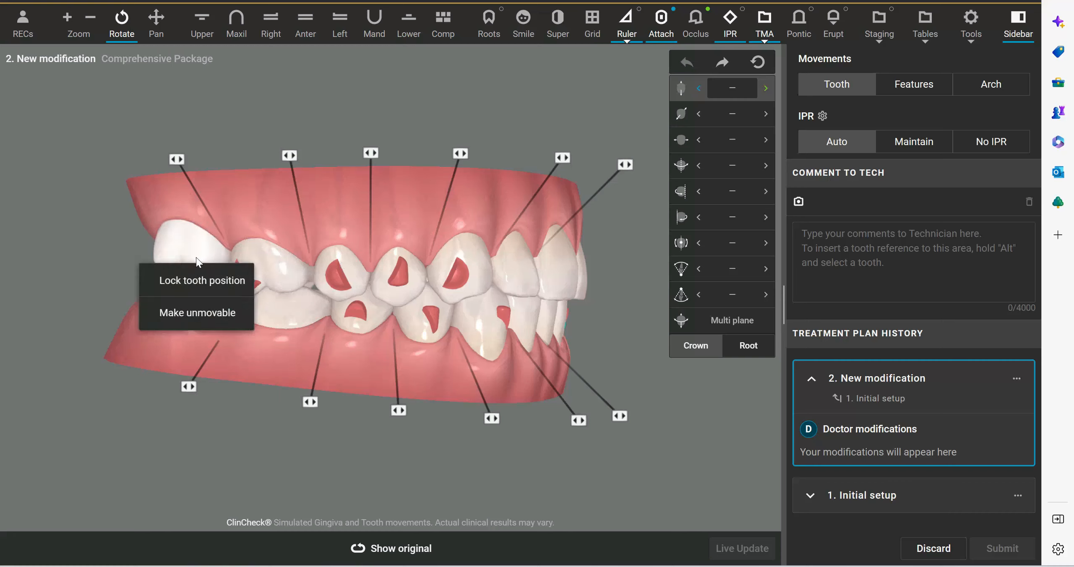
click(192, 314)
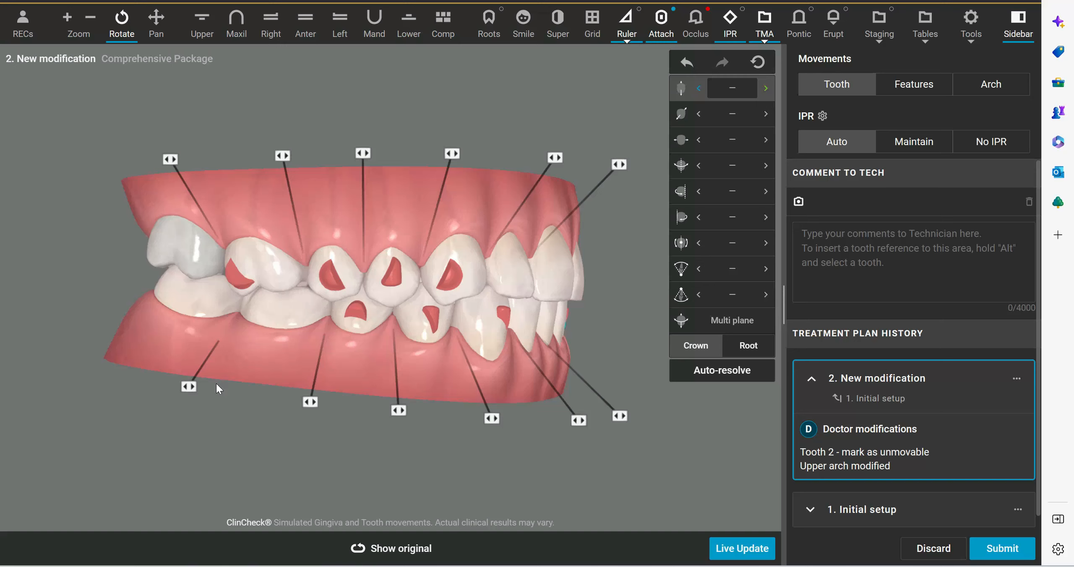
right_click(204, 303)
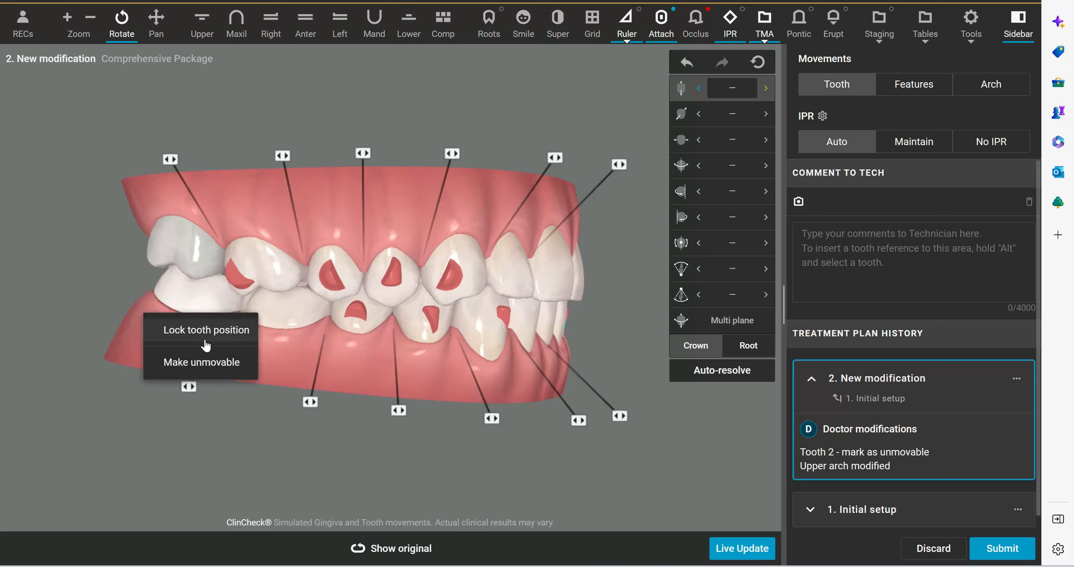
click(205, 363)
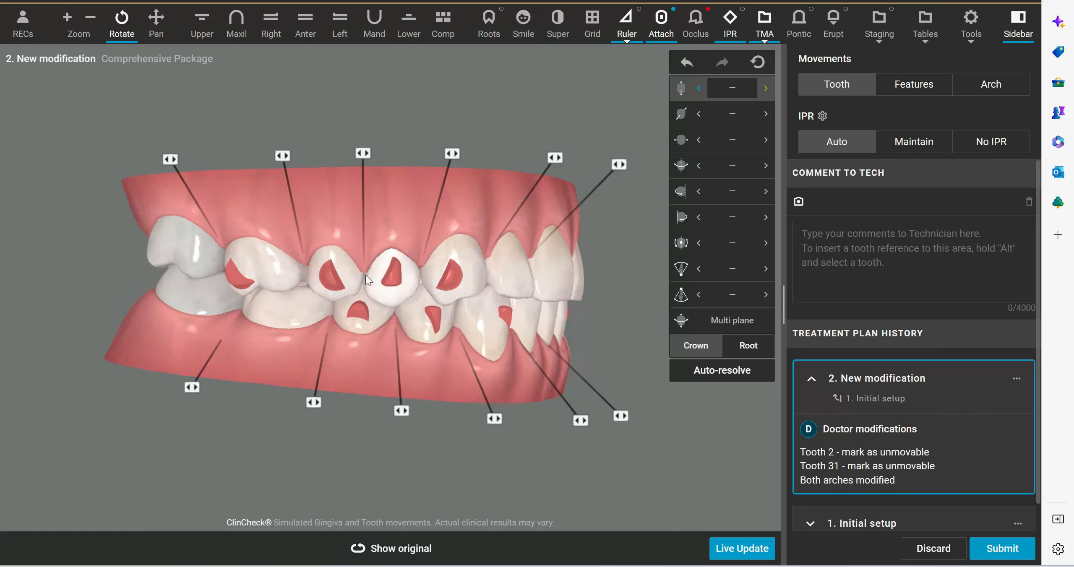
- Mark the left second molars, teeth 15 and 18, as unmovable
drag(608, 307, 325, 296)
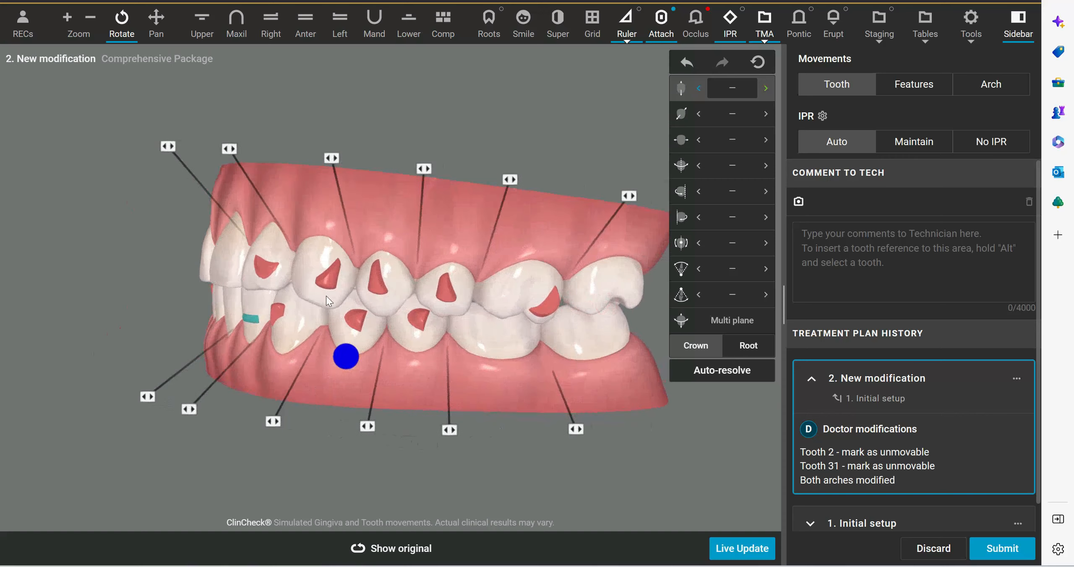
right_click(603, 290)
click(589, 351)
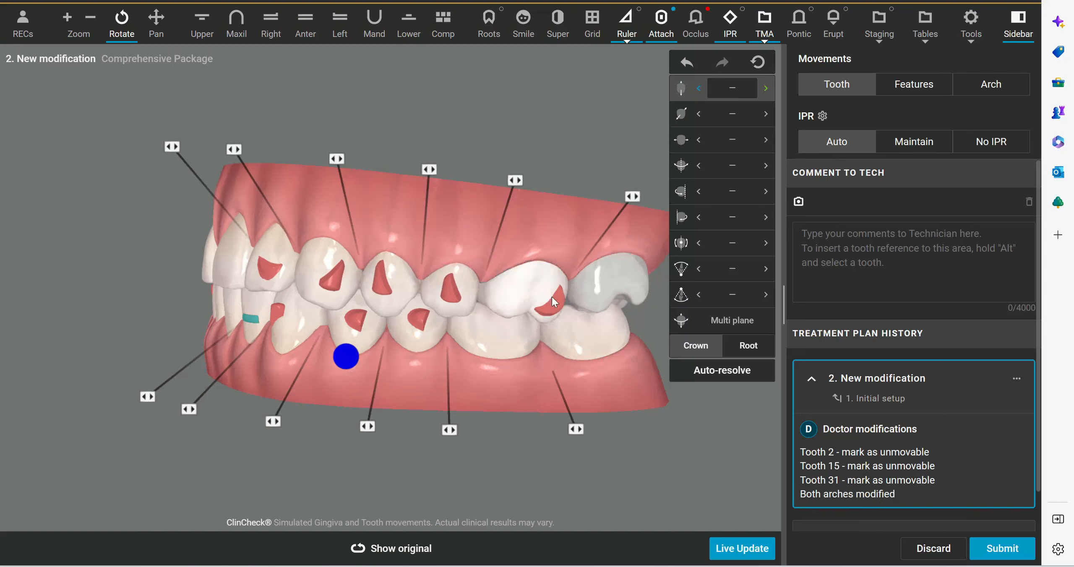
right_click(586, 326)
click(579, 385)
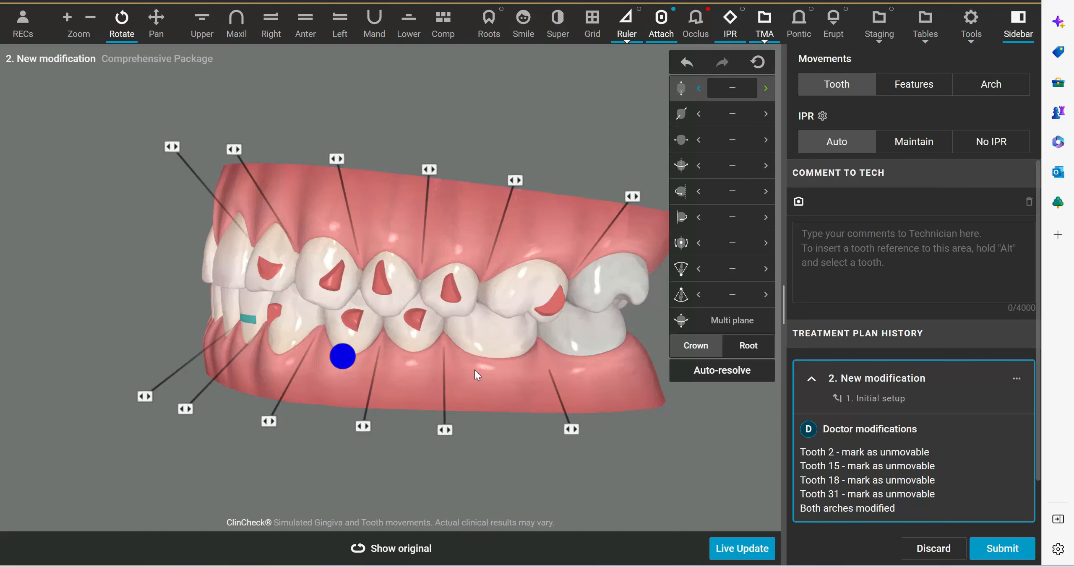
- Compare the modified bite on the patient's left side with the original setup, checking the second molars
drag(475, 369, 469, 370)
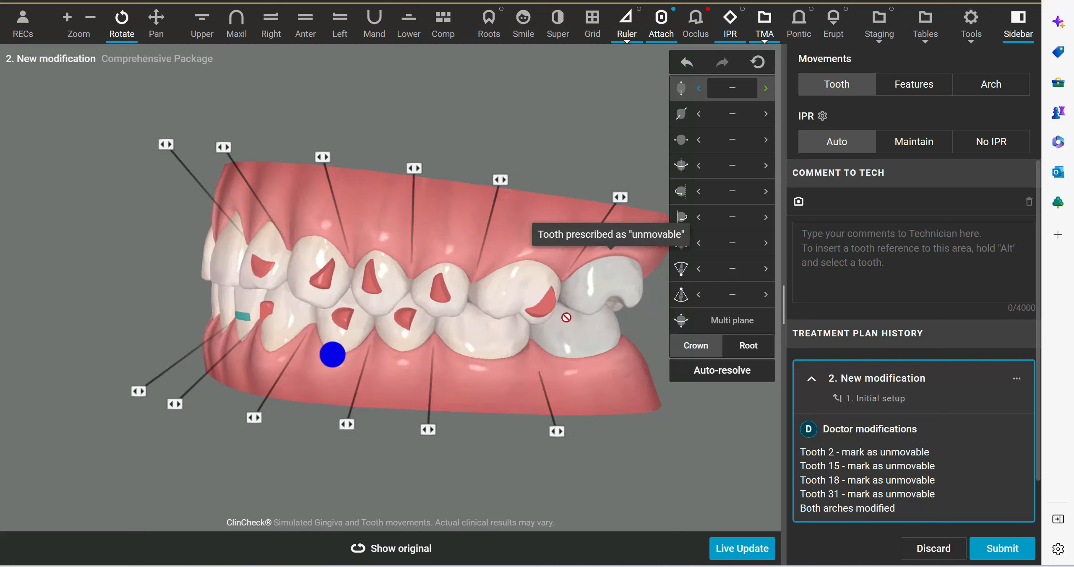
click(415, 558)
click(413, 558)
click(410, 559)
click(408, 555)
click(404, 558)
click(404, 559)
click(404, 559)
- Compare the modified bite on the patient's right side with the original setup
mouse_move(450, 399)
mouse_down()
mouse_move(331, 355)
mouse_move(544, 340)
mouse_move(503, 197)
mouse_move(276, 415)
mouse_move(329, 429)
mouse_up()
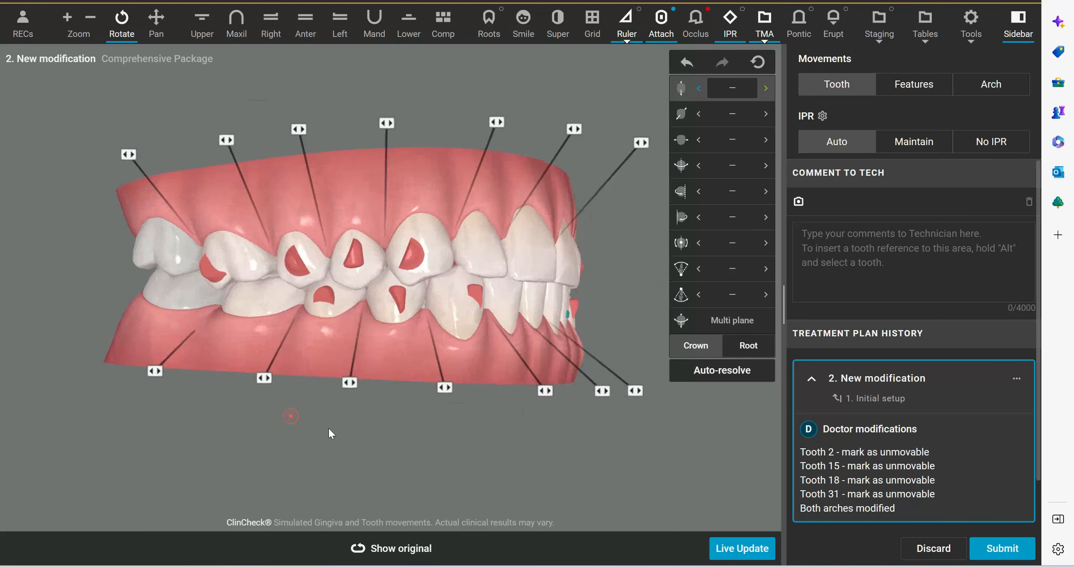
click(362, 548)
click(362, 548)
click(407, 549)
click(407, 549)
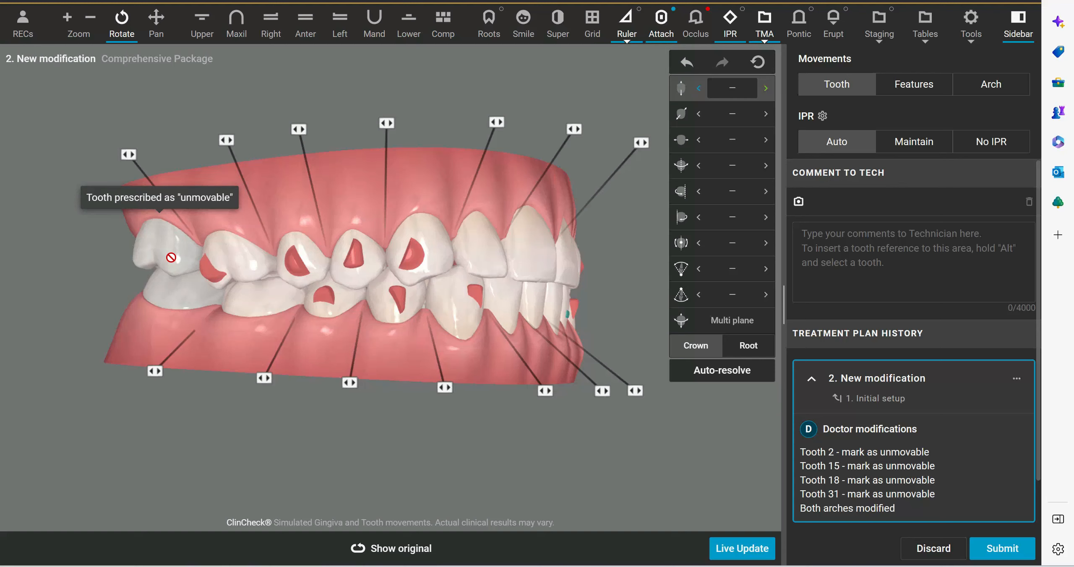
- Show the occlusal contacts on the modified setup and examine the anterior and posterior contacts from the front
drag(636, 287, 544, 272)
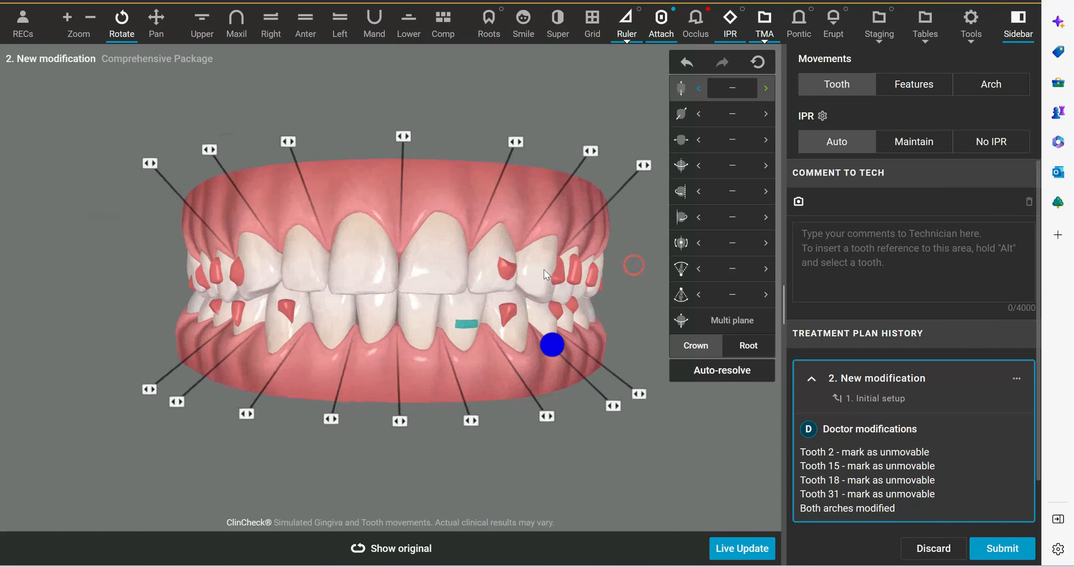
click(699, 27)
drag(431, 450, 423, 437)
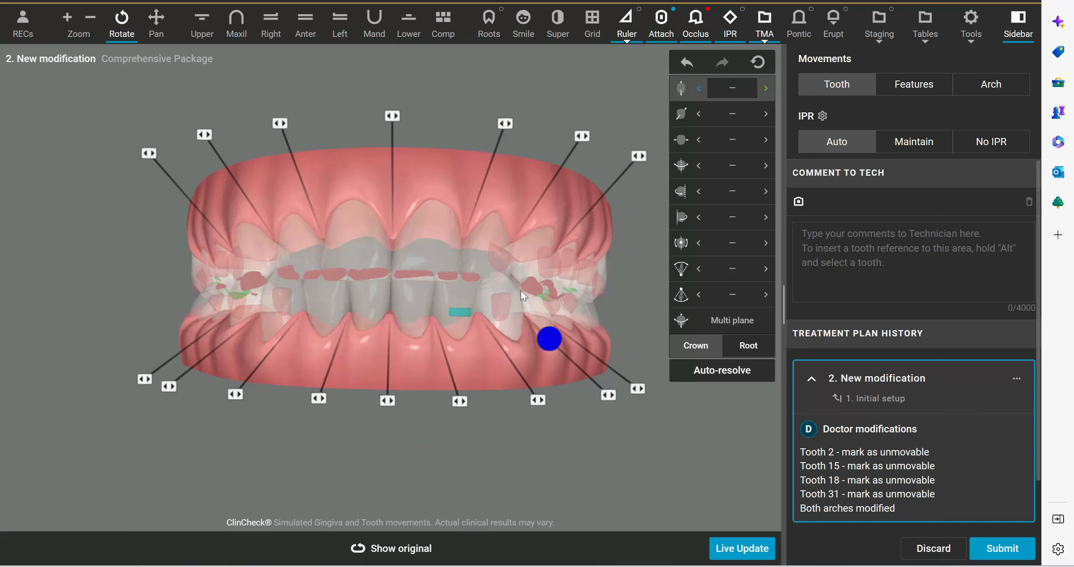
drag(428, 356, 496, 363)
mouse_move(635, 317)
mouse_down()
mouse_move(562, 321)
mouse_move(630, 317)
mouse_up()
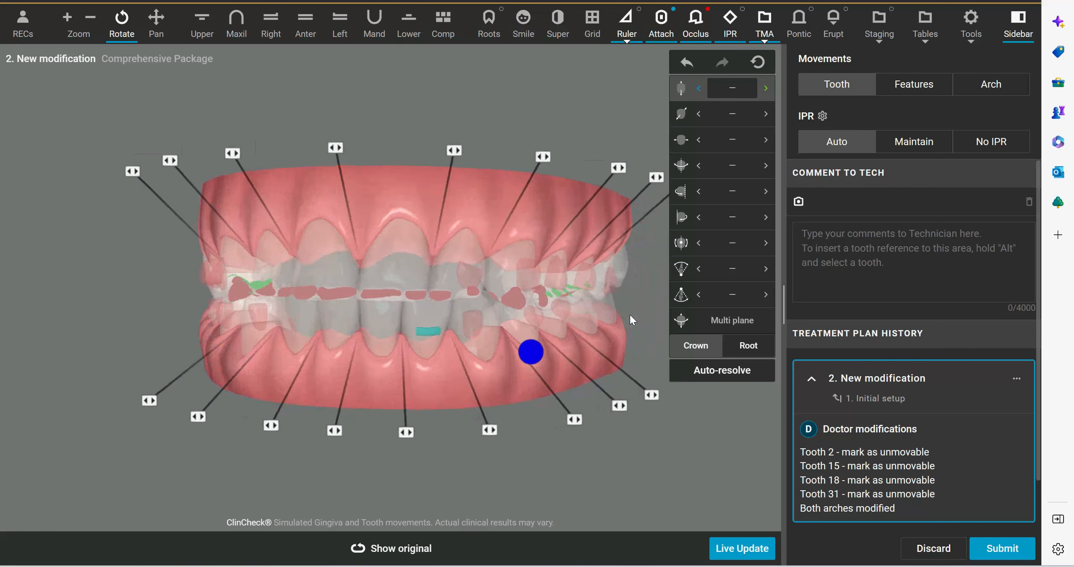
drag(428, 375, 455, 386)
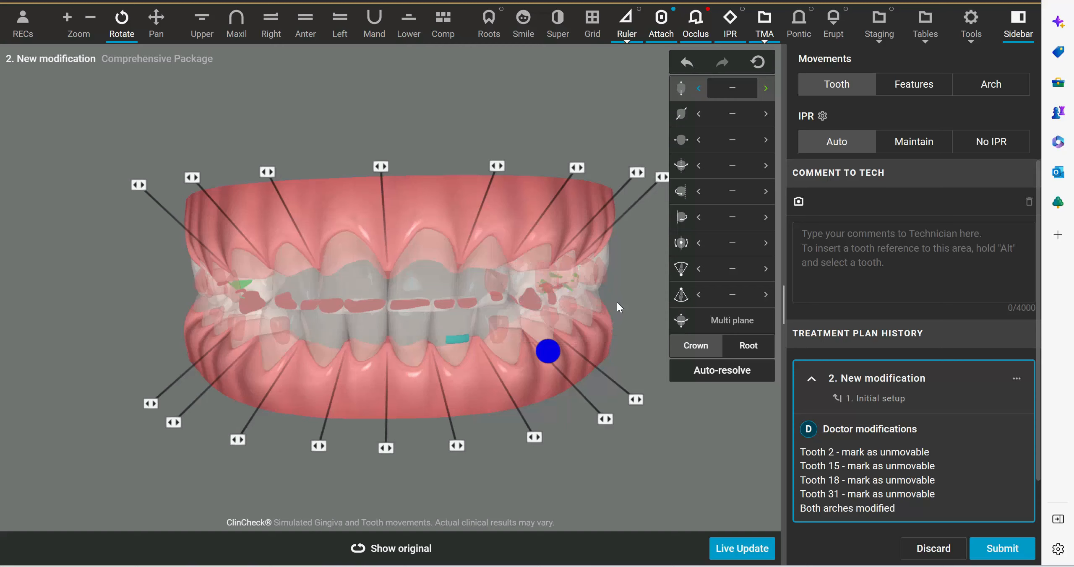
mouse_move(626, 304)
mouse_down()
mouse_move(517, 305)
mouse_move(613, 300)
mouse_up()
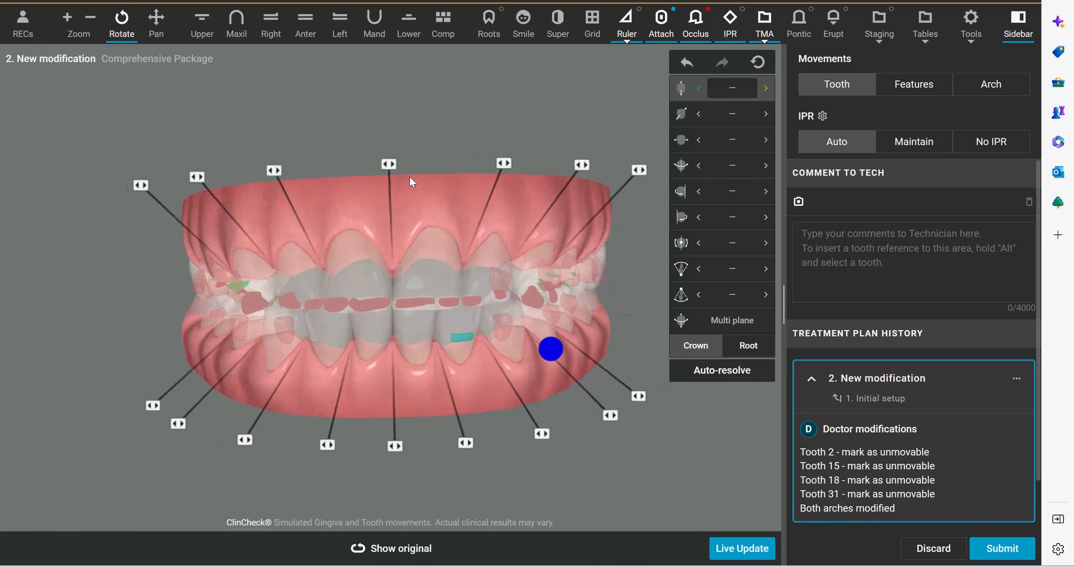
drag(410, 178, 410, 175)
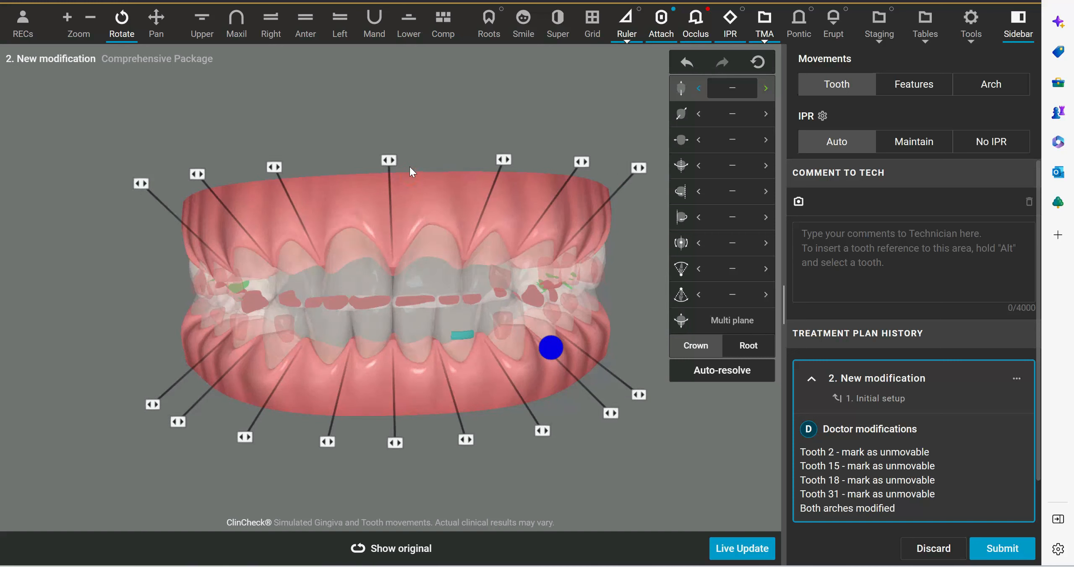